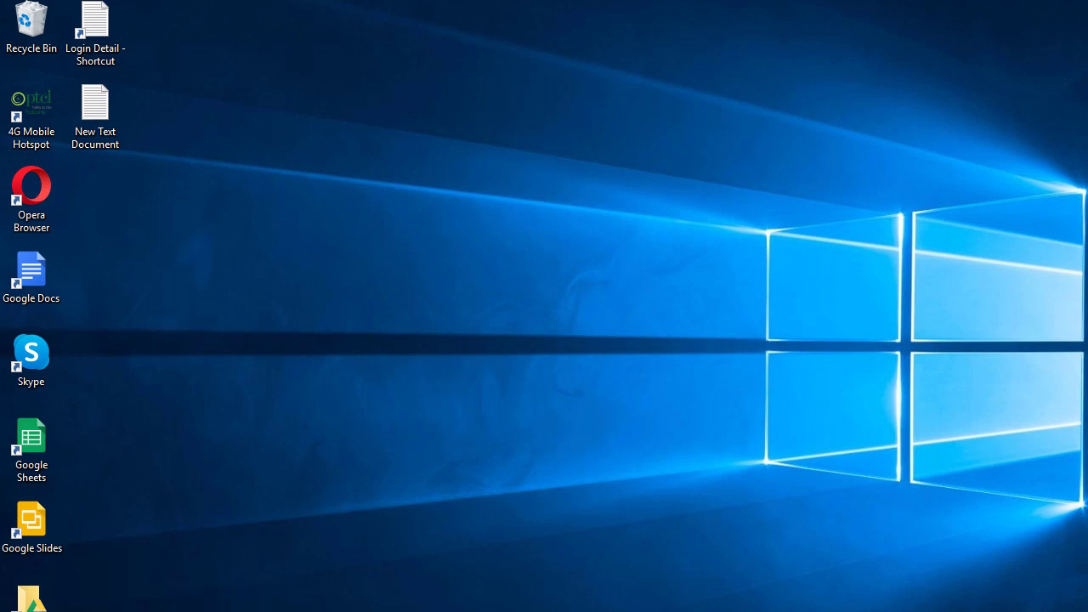
Switch to the browser and log in to cPanel with the filled-in account credentials.
key(alt+Tab)
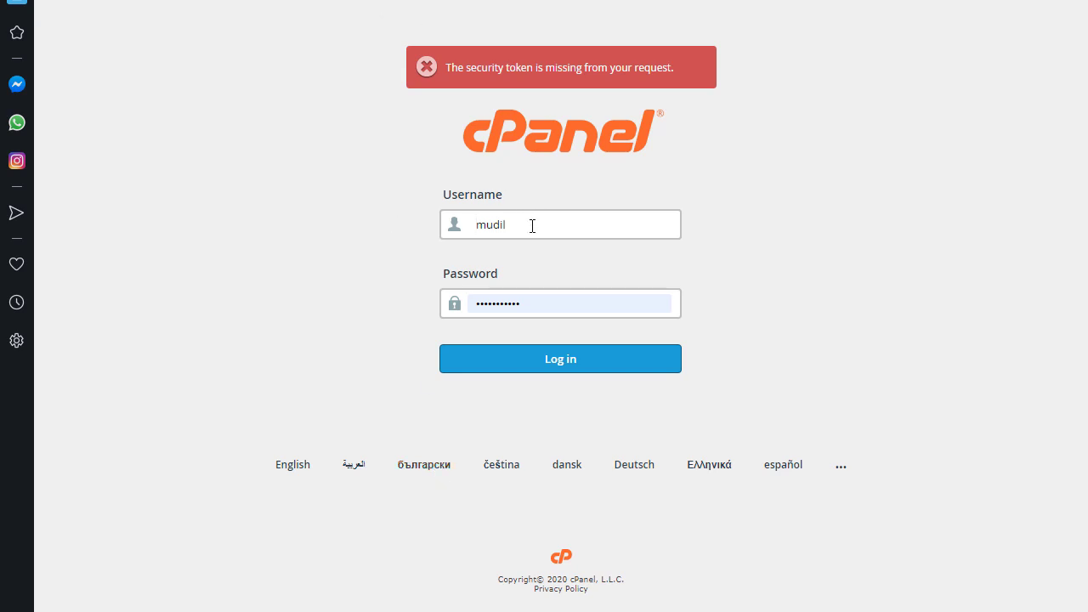
click(548, 377)
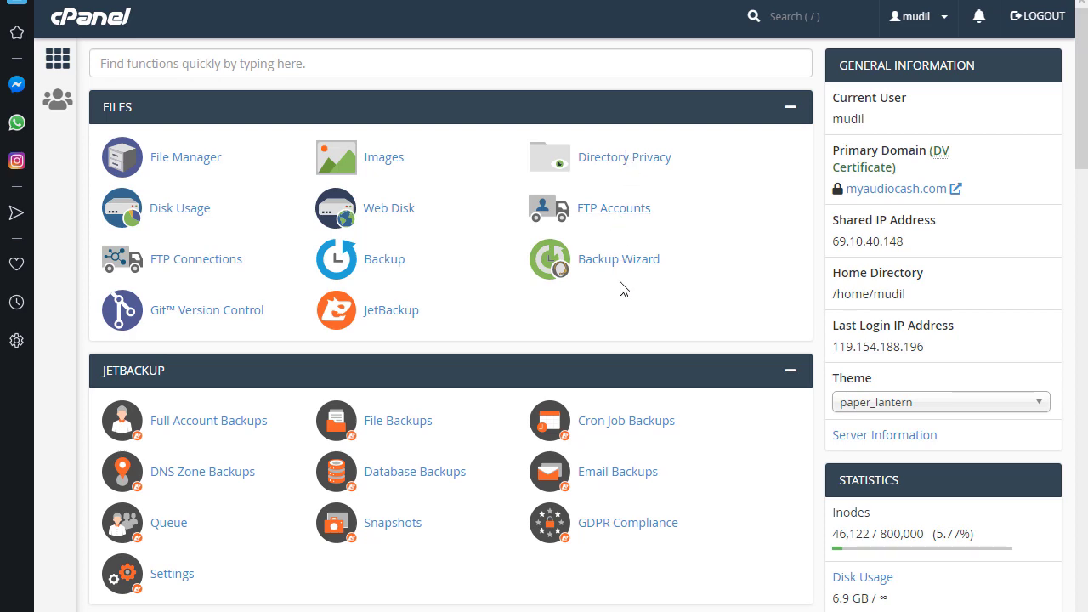
Look through the cPanel home page's tool sections, from Files down to the Softaculous scripts and categories.
scroll(620, 286, down, 1)
scroll(620, 285, up, 1)
scroll(236, 513, down, 1)
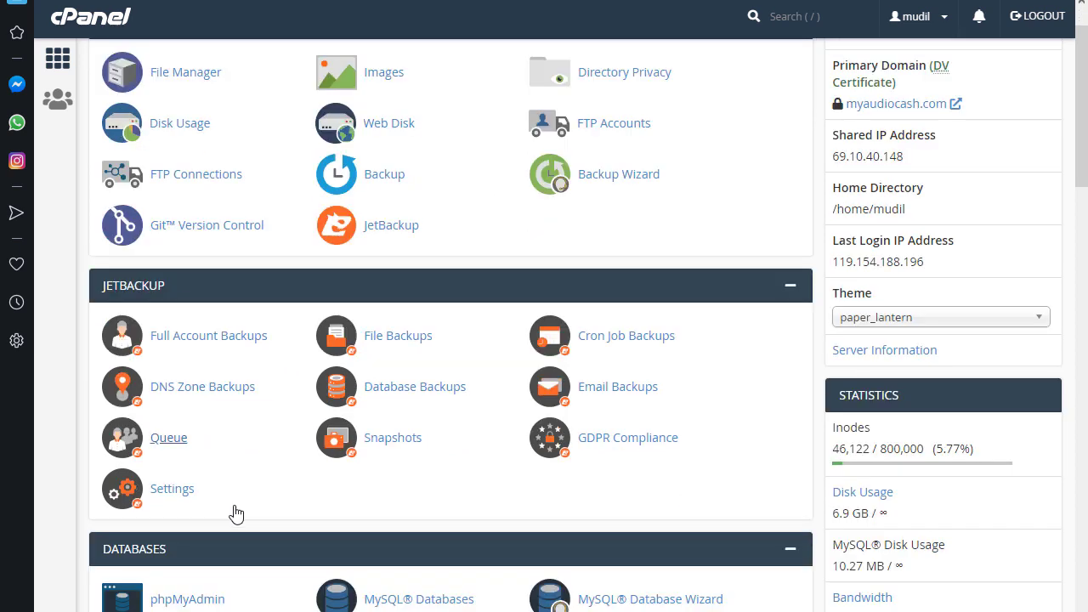
scroll(234, 513, down, 2)
scroll(234, 513, down, 3)
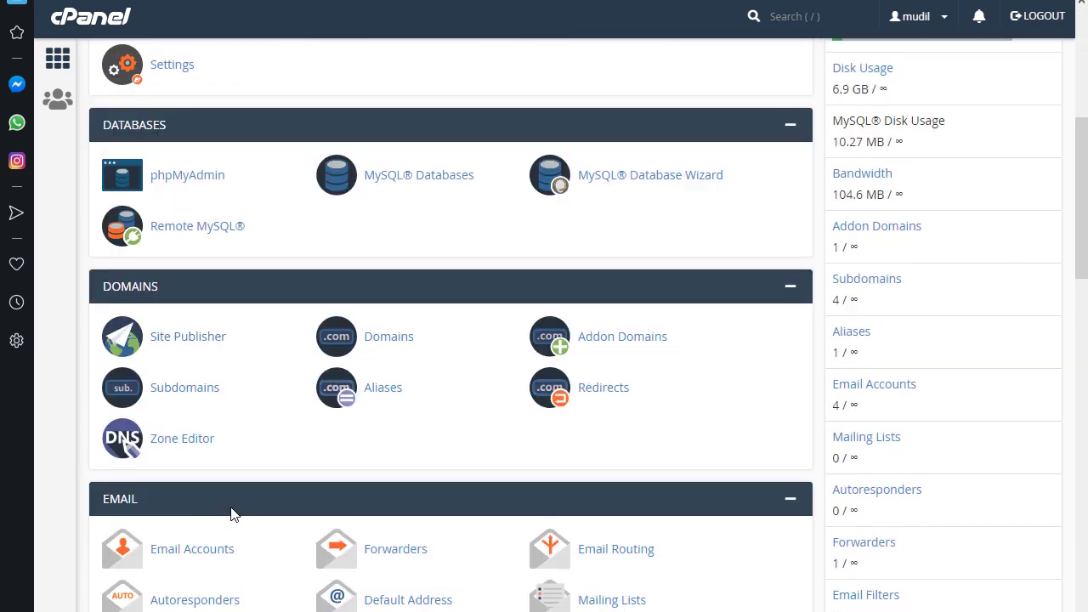
scroll(231, 510, down, 2)
scroll(231, 510, down, 2)
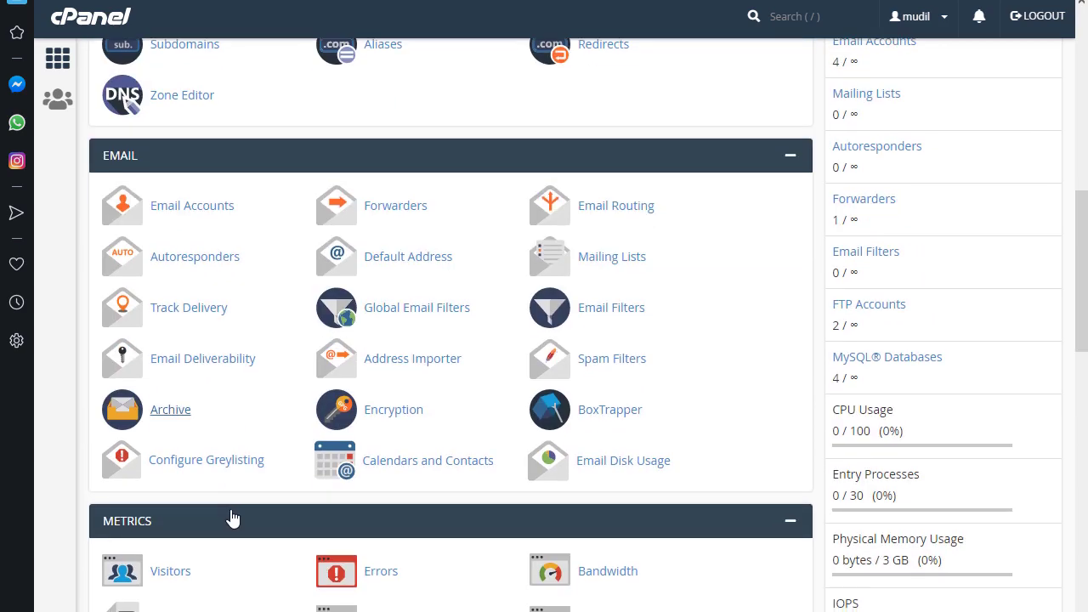
scroll(233, 516, down, 5)
scroll(232, 517, down, 4)
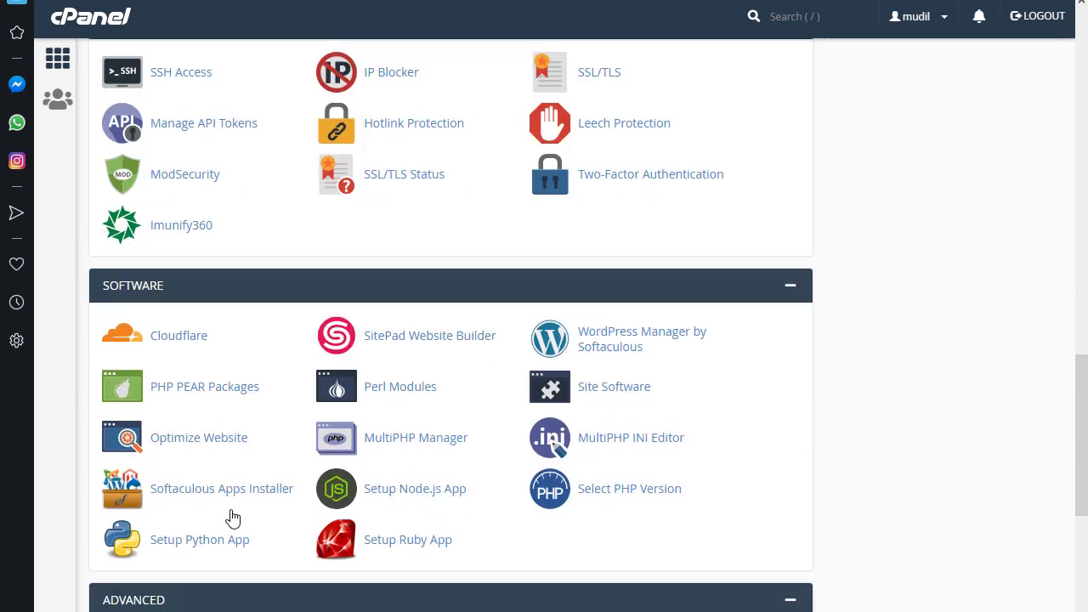
scroll(233, 517, down, 6)
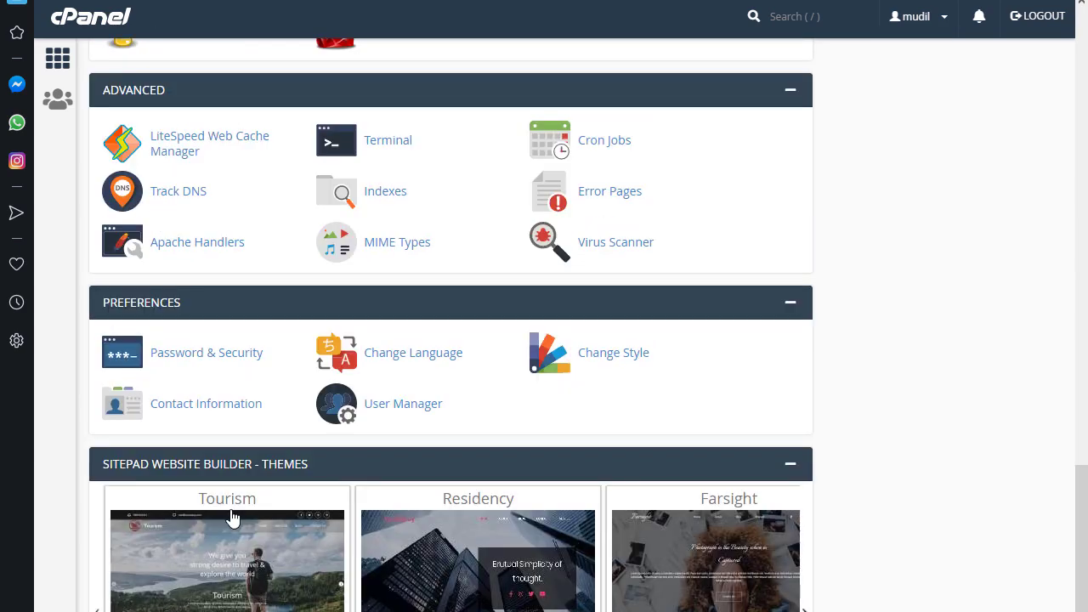
scroll(233, 516, up, 1)
scroll(233, 516, up, 1)
scroll(233, 516, down, 4)
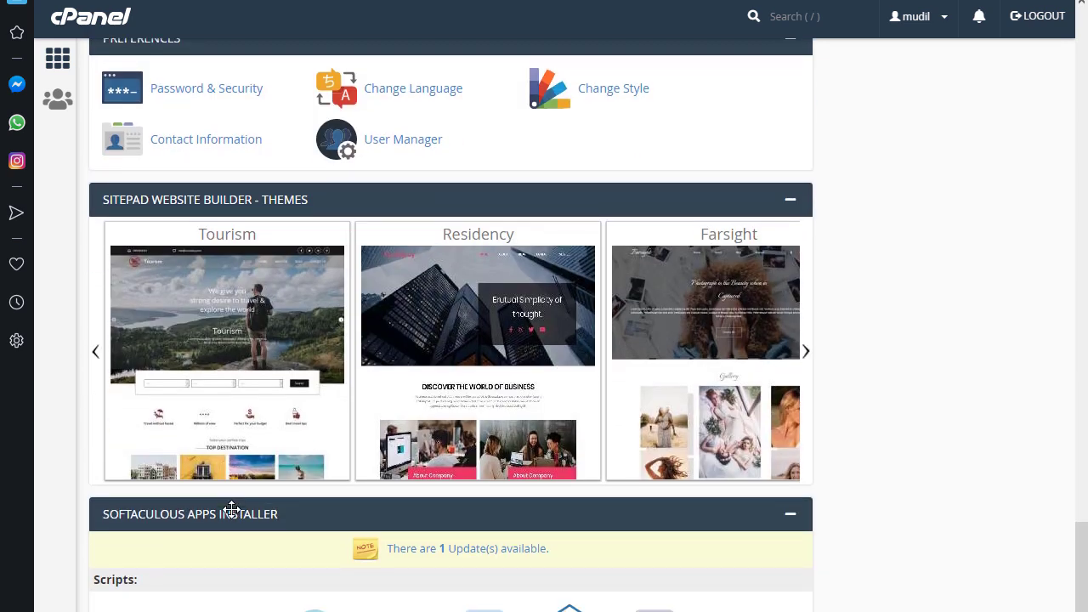
scroll(232, 510, down, 3)
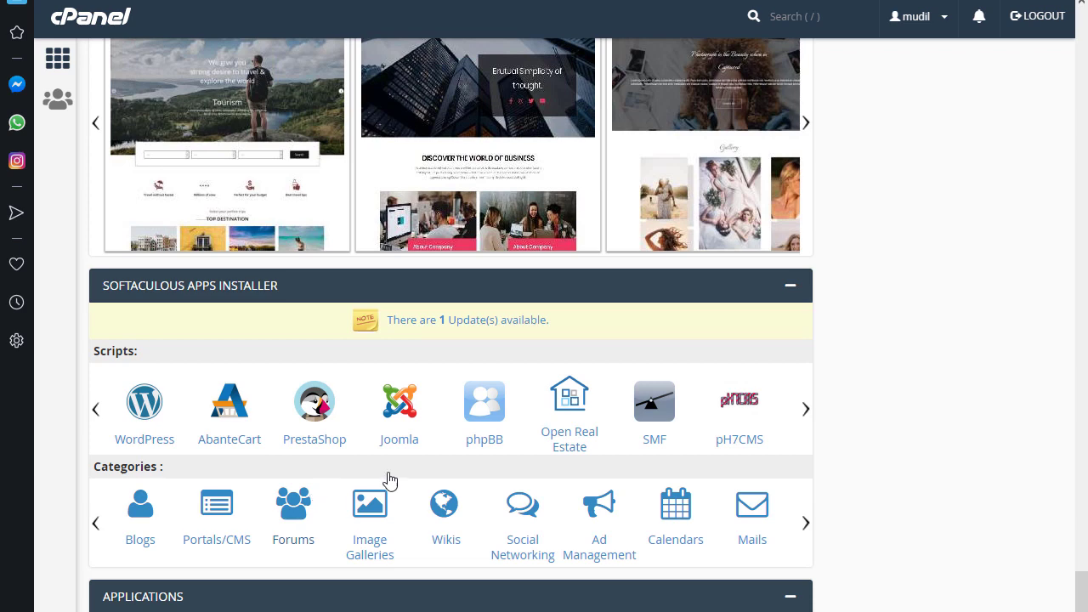
Open the Softaculous Apps Installer from the Software section.
scroll(386, 478, up, 2)
scroll(390, 481, up, 4)
scroll(427, 467, up, 2)
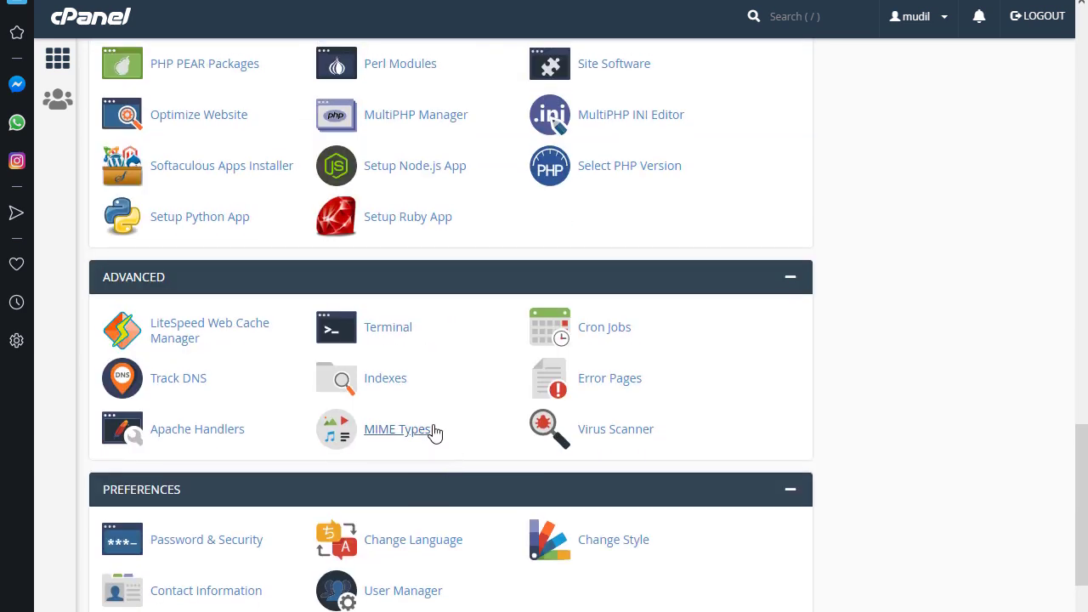
scroll(435, 433, up, 1)
scroll(413, 413, up, 1)
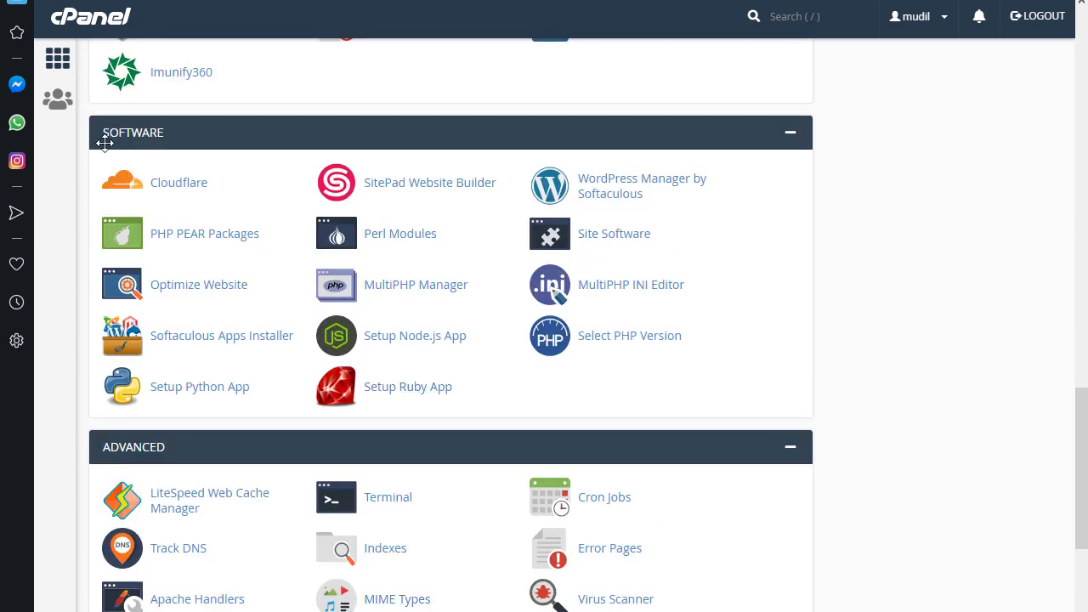
click(194, 340)
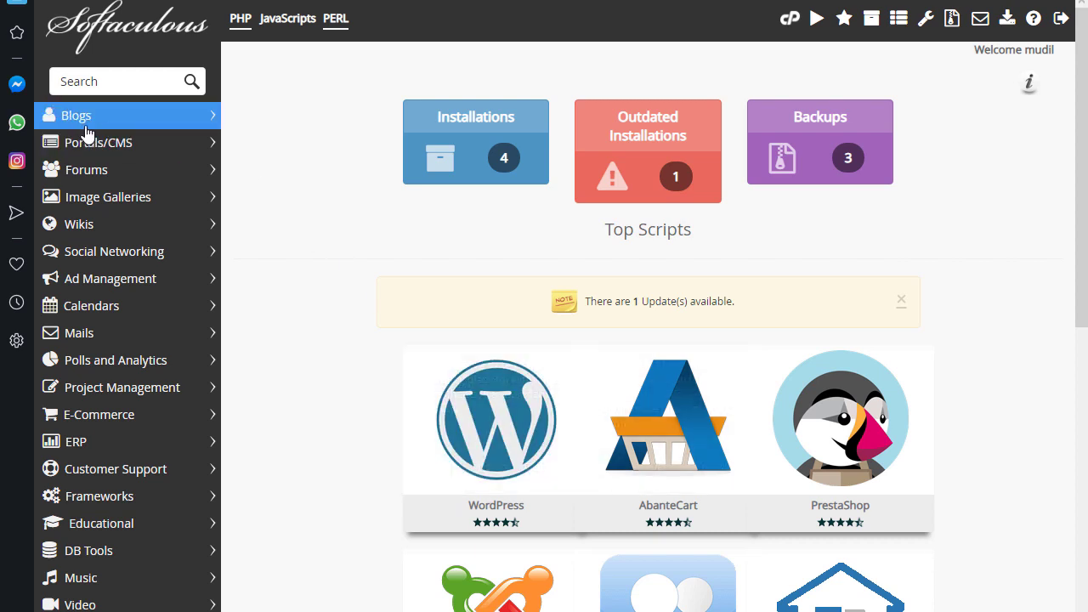
Find WordPress in the Blogs category and open its installation form.
click(85, 128)
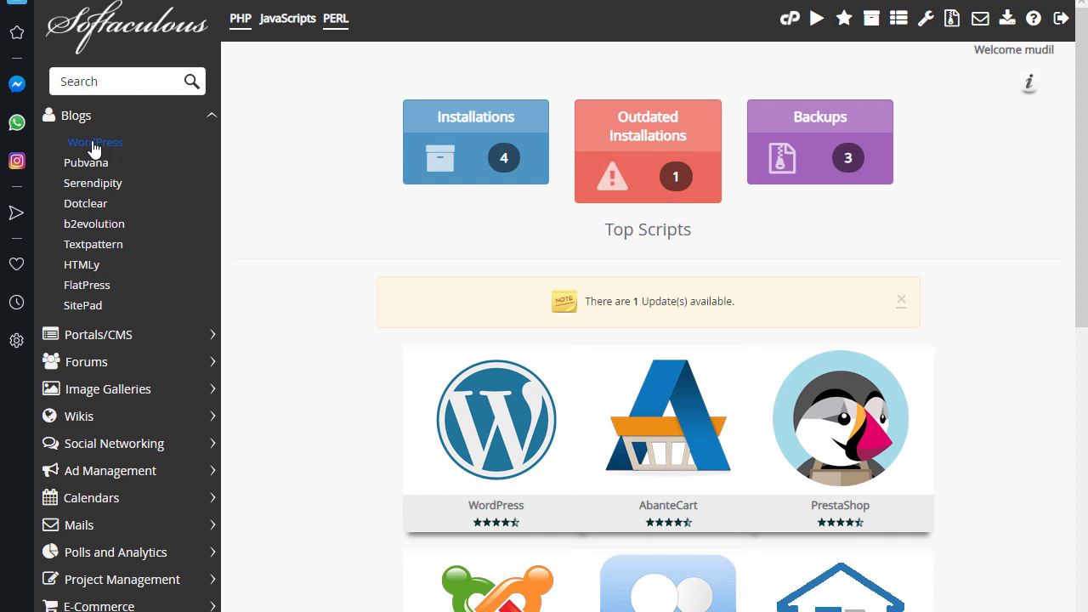
click(95, 145)
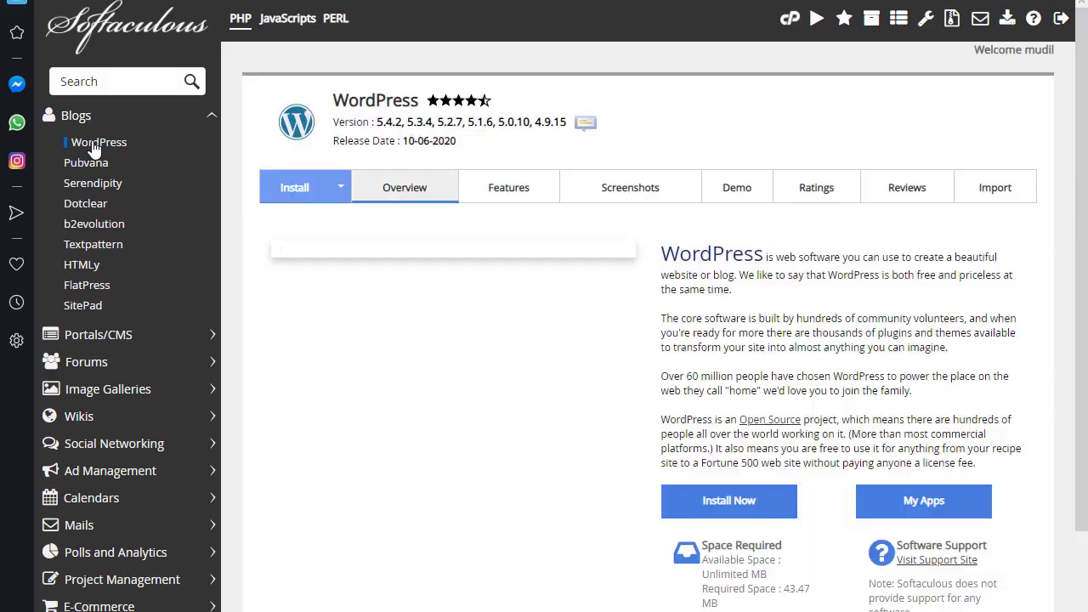
click(311, 204)
click(760, 505)
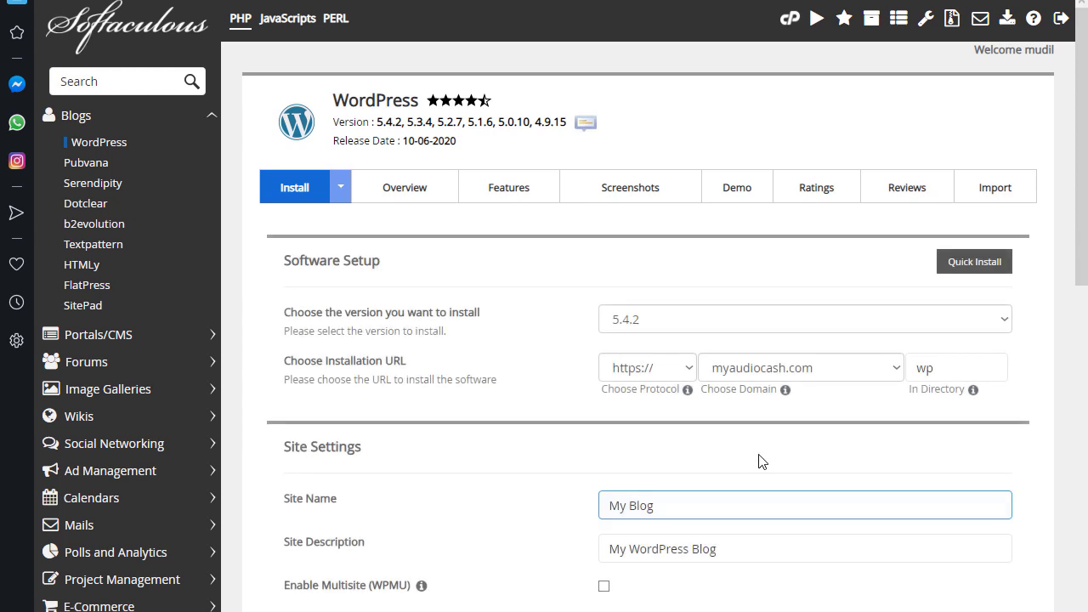
Choose WordPress version 5.4.2, clear the installation directory, and pick site.myaudiocash.com as the domain.
click(780, 323)
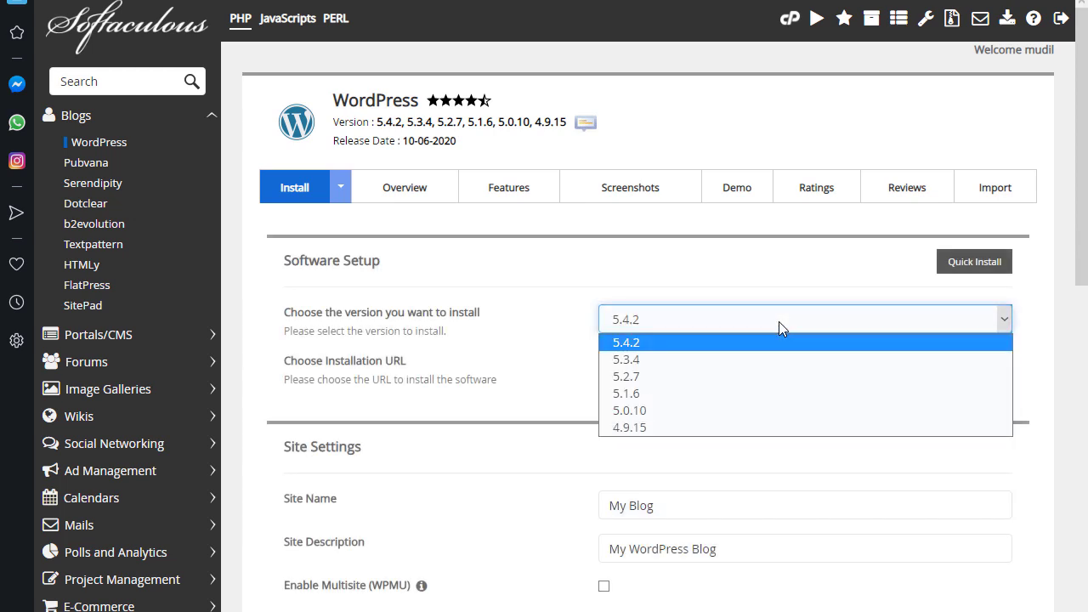
click(781, 330)
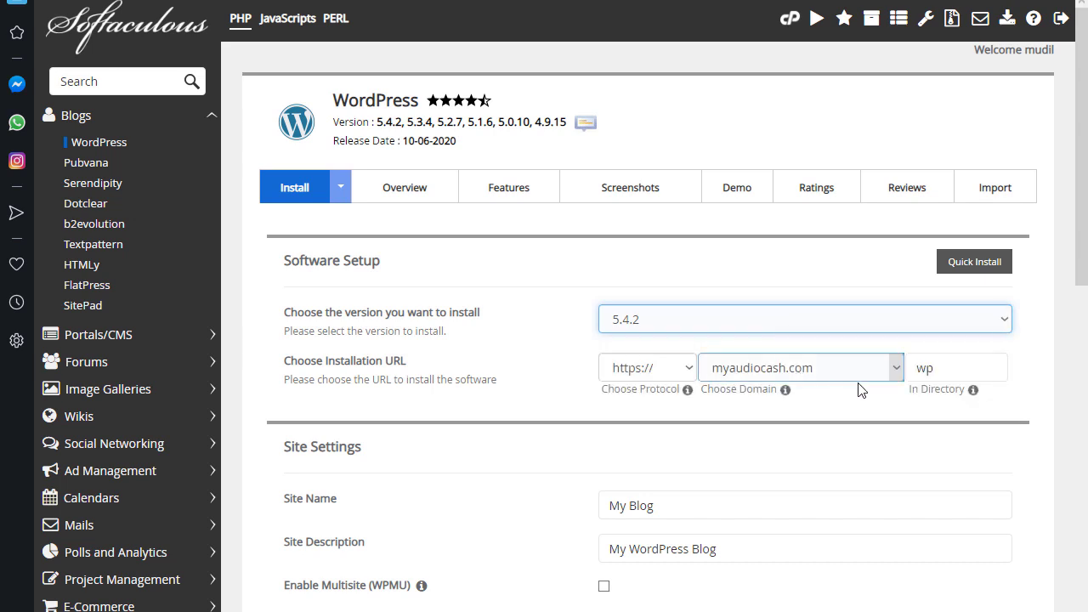
drag(947, 372, 906, 376)
key(BackSpace)
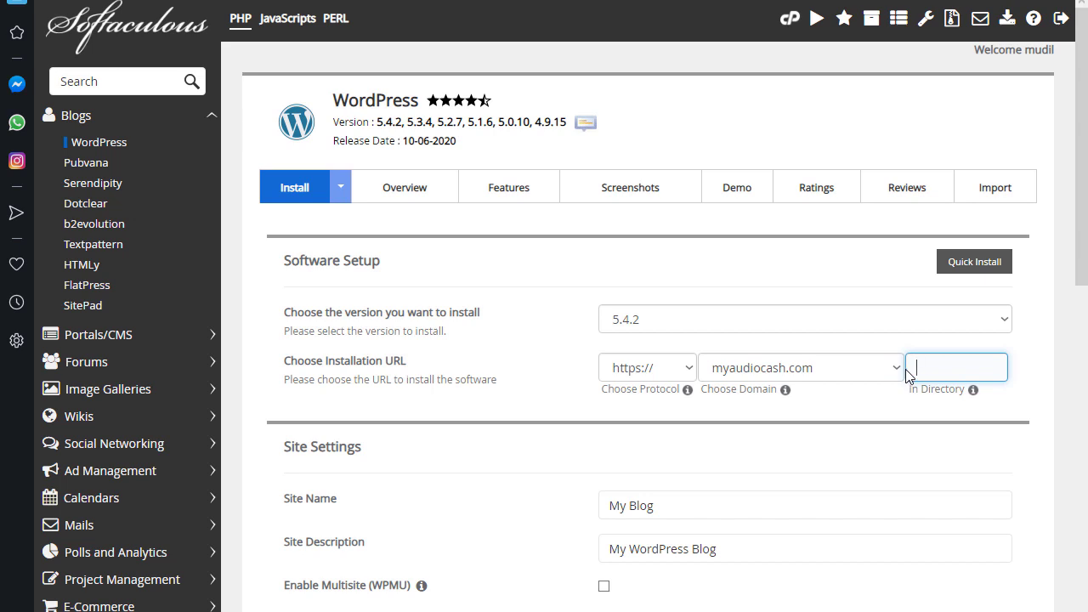
click(828, 375)
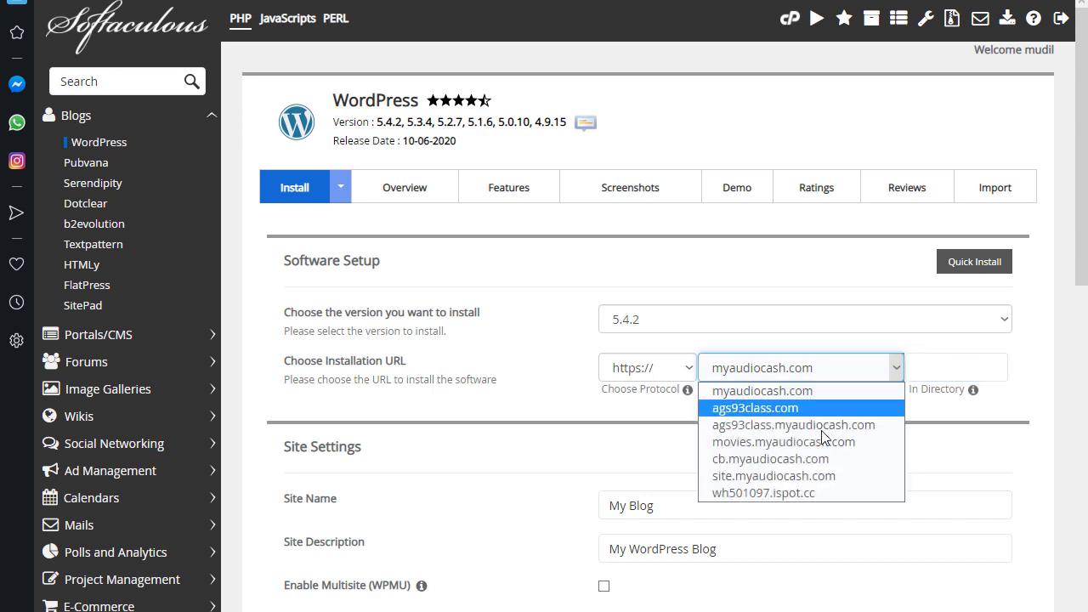
click(828, 477)
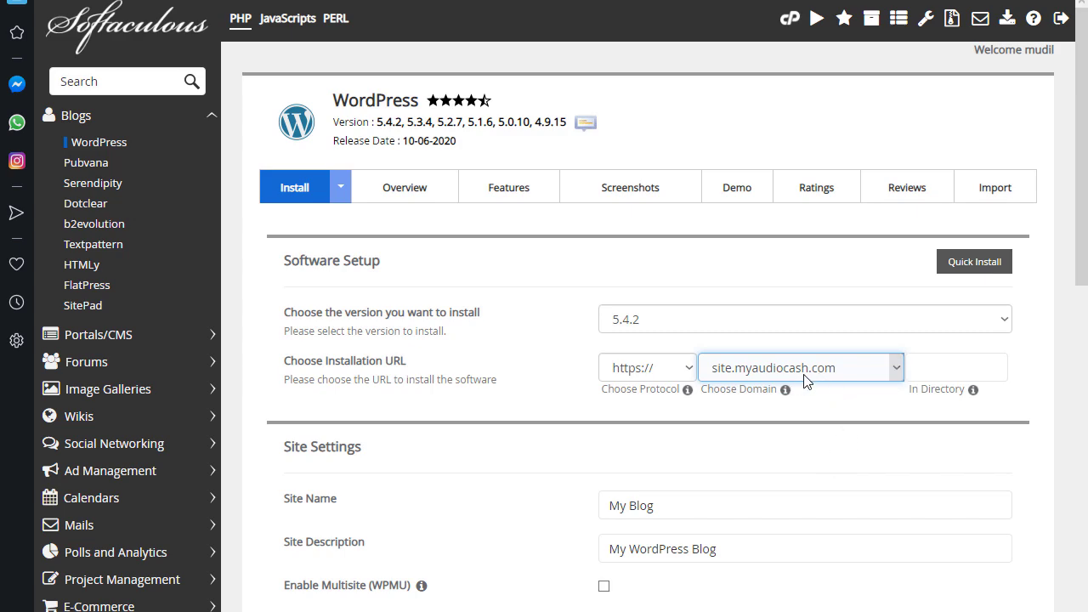
Set the site name to "My site" and the site description to "Lagrest Growth site".
scroll(801, 385, down, 3)
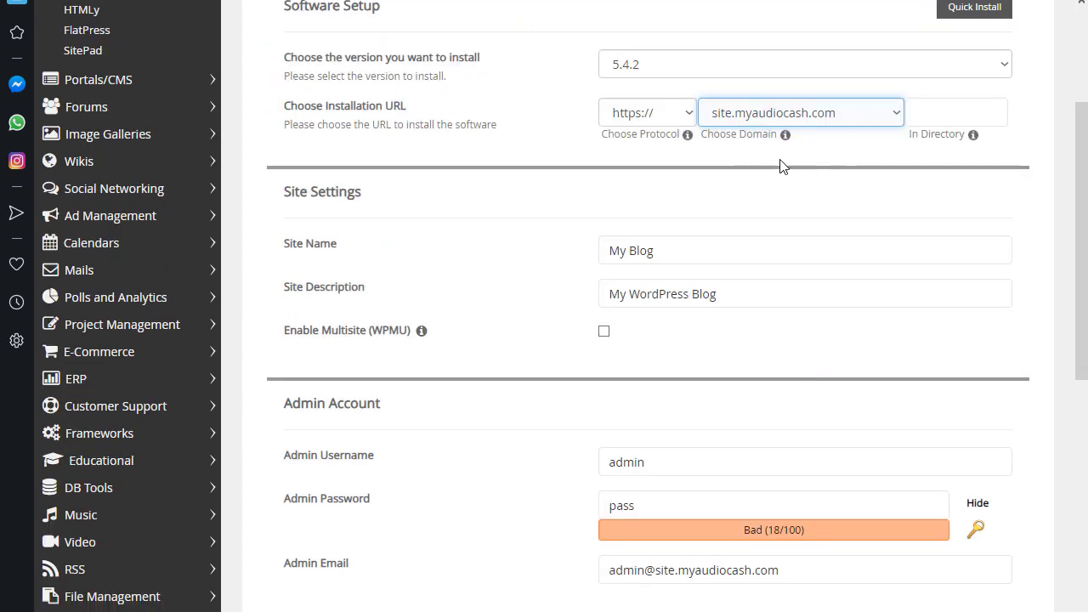
click(639, 255)
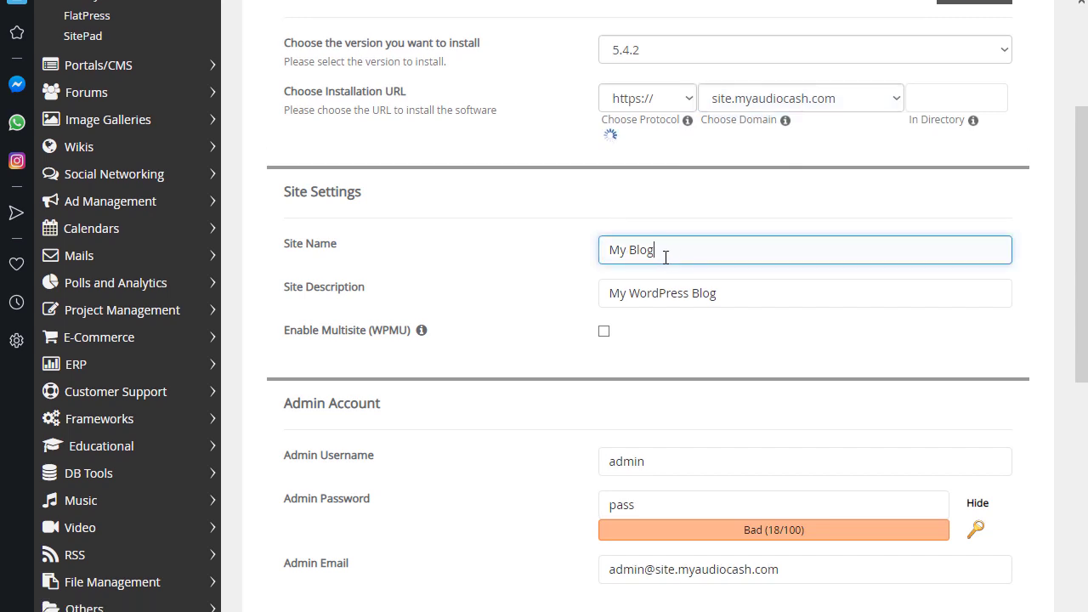
drag(663, 253, 596, 261)
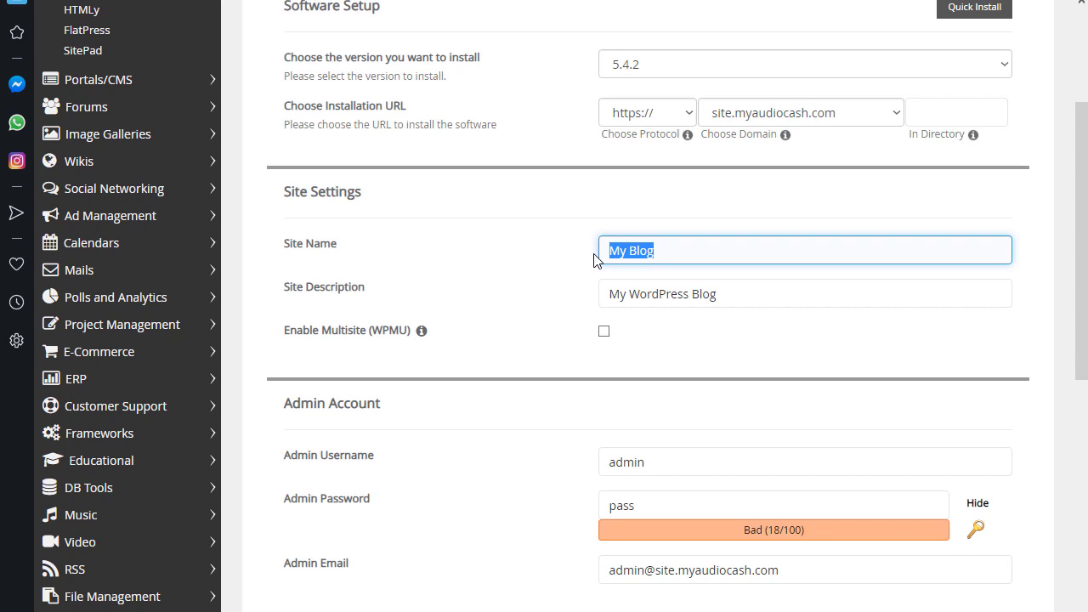
text(My)
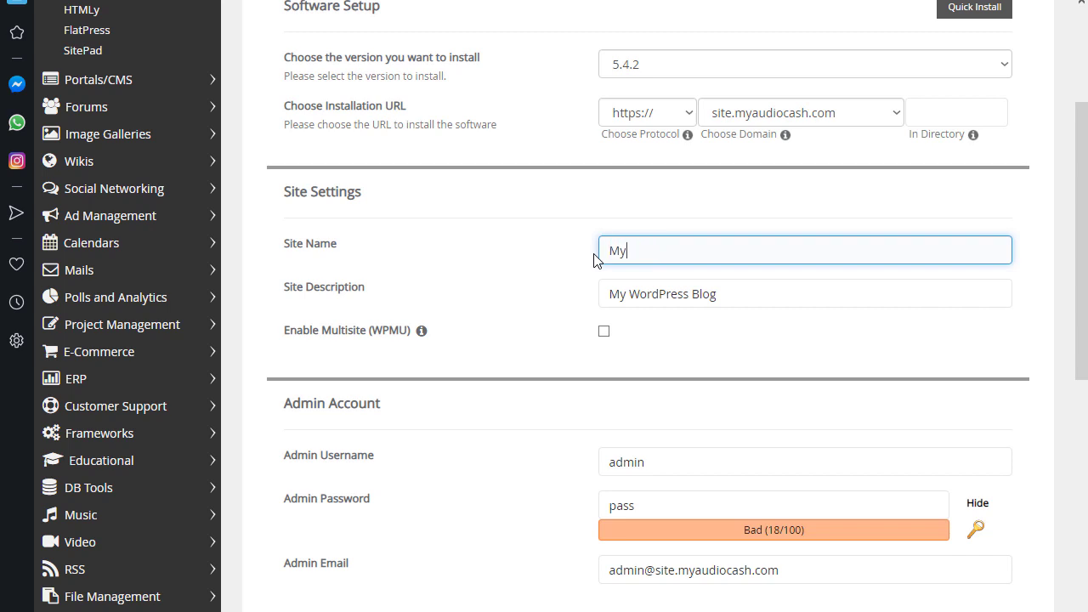
text( site)
key(Tab)
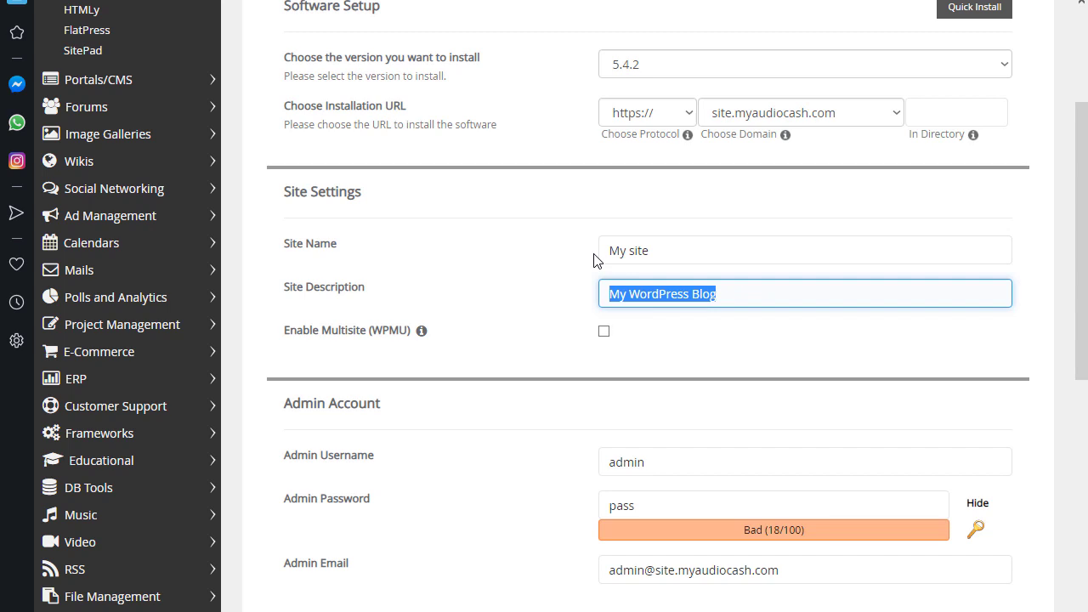
text(Lagrest)
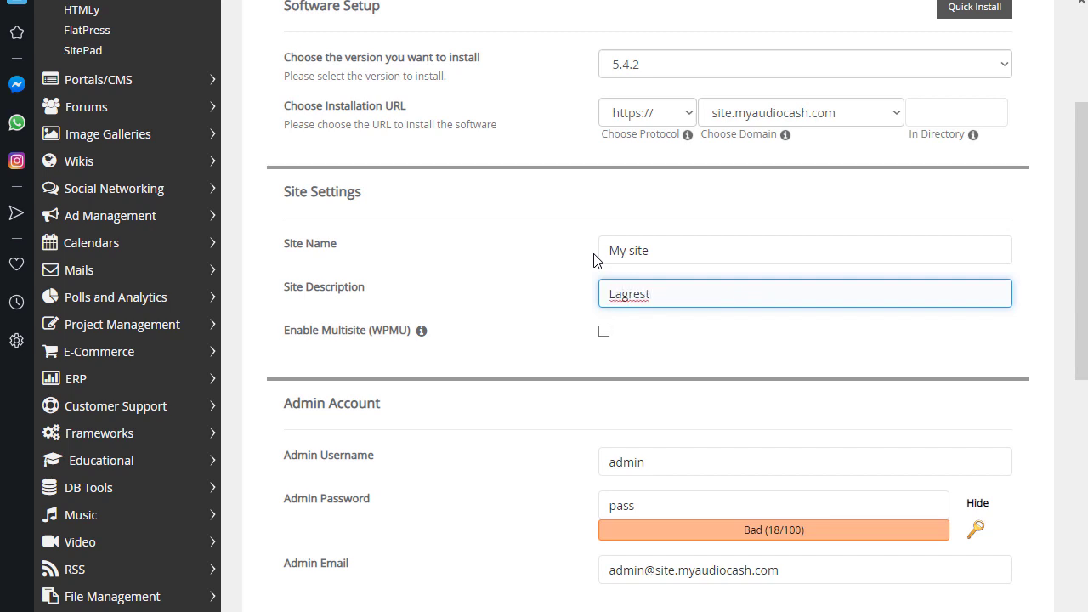
text( Growth site)
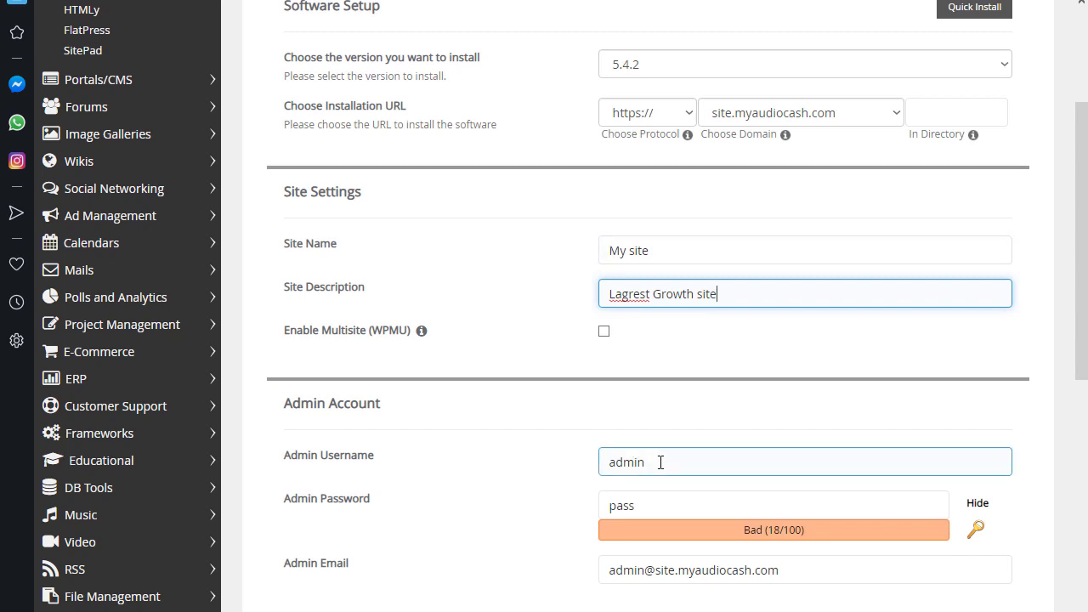
Mask the admin password field and enter a new password for the WordPress admin account.
scroll(660, 455, down, 1)
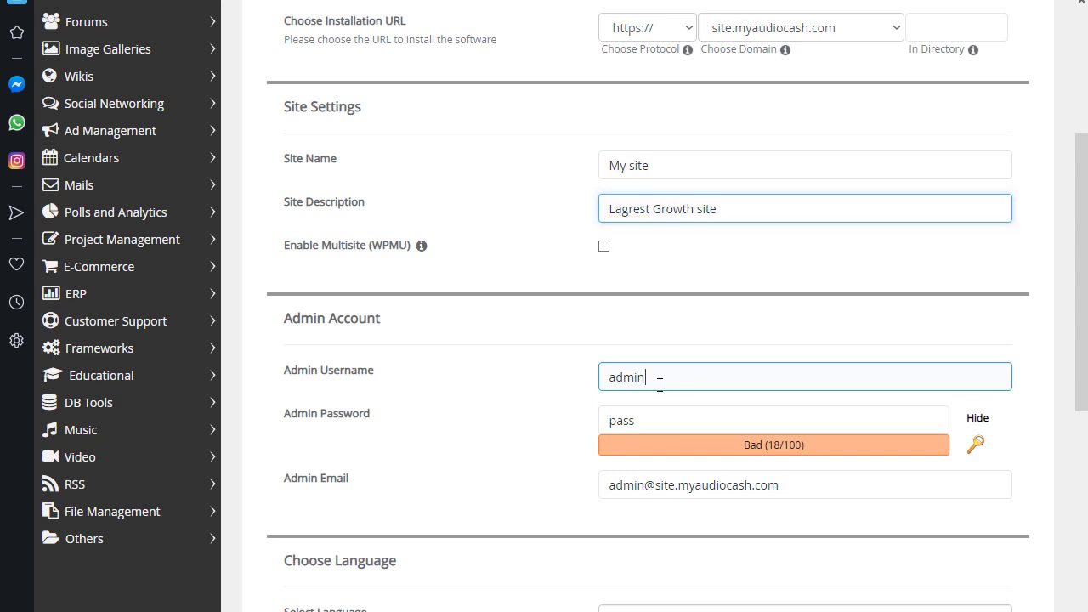
drag(656, 383, 595, 383)
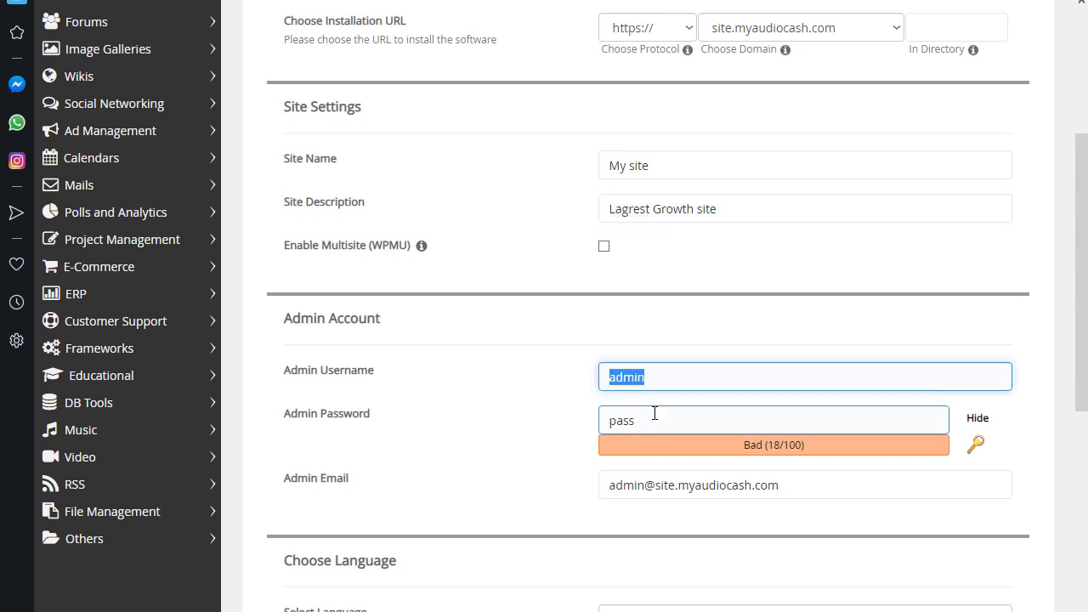
drag(656, 415, 615, 417)
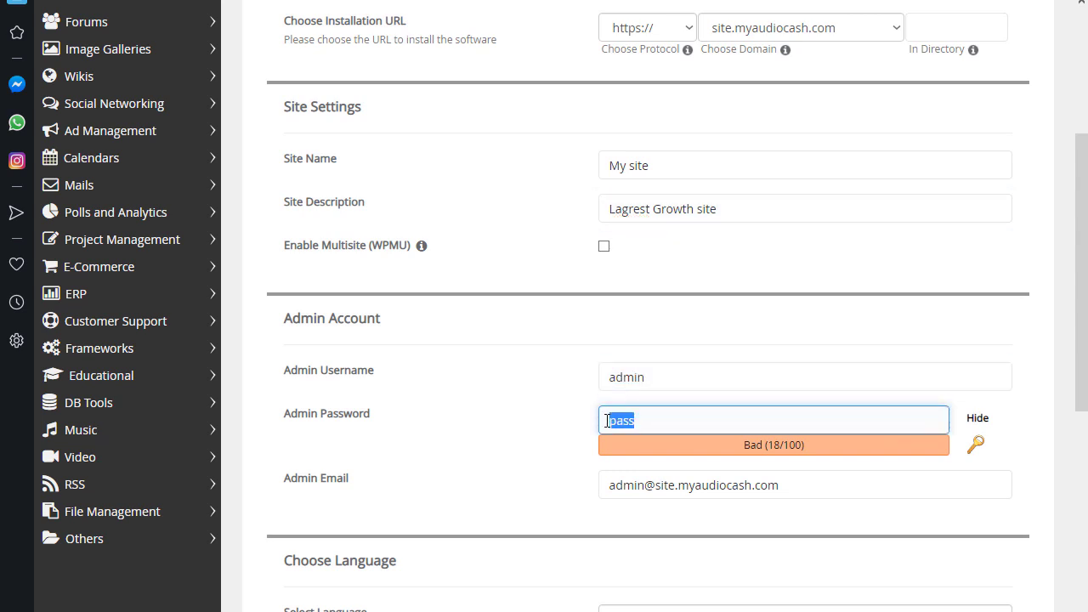
click(977, 419)
drag(646, 427, 581, 433)
text(a••••••)
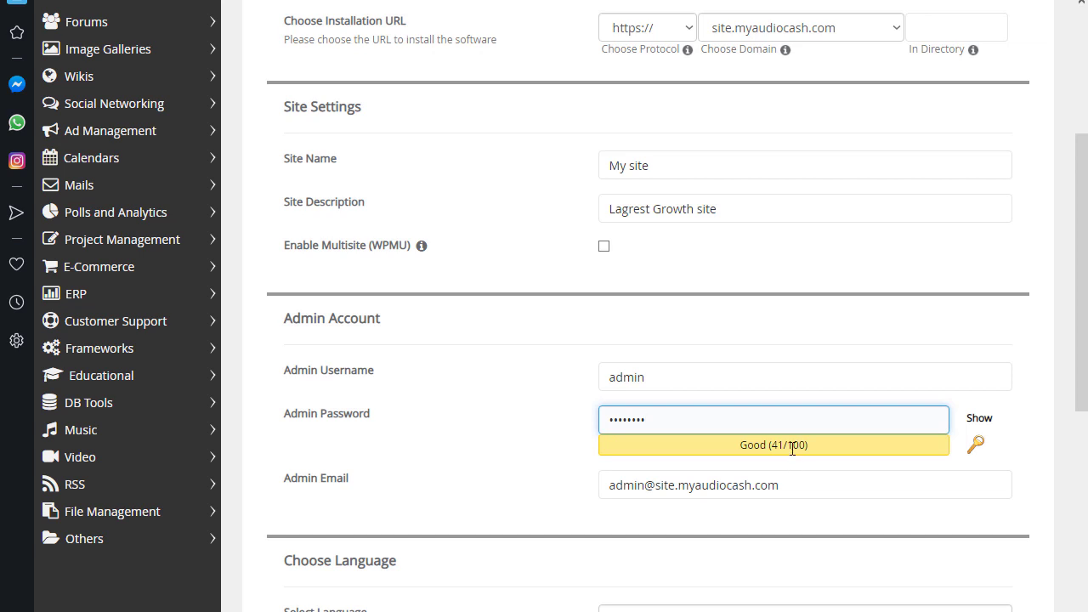
Pick the EduExpert theme and start the WordPress installation.
scroll(792, 449, down, 2)
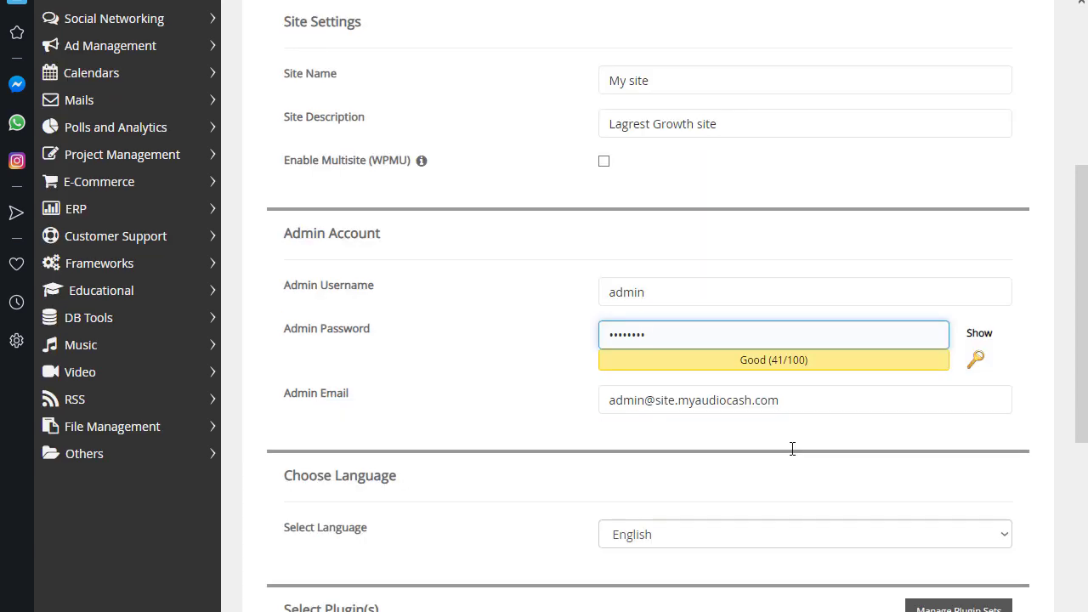
scroll(790, 456, down, 6)
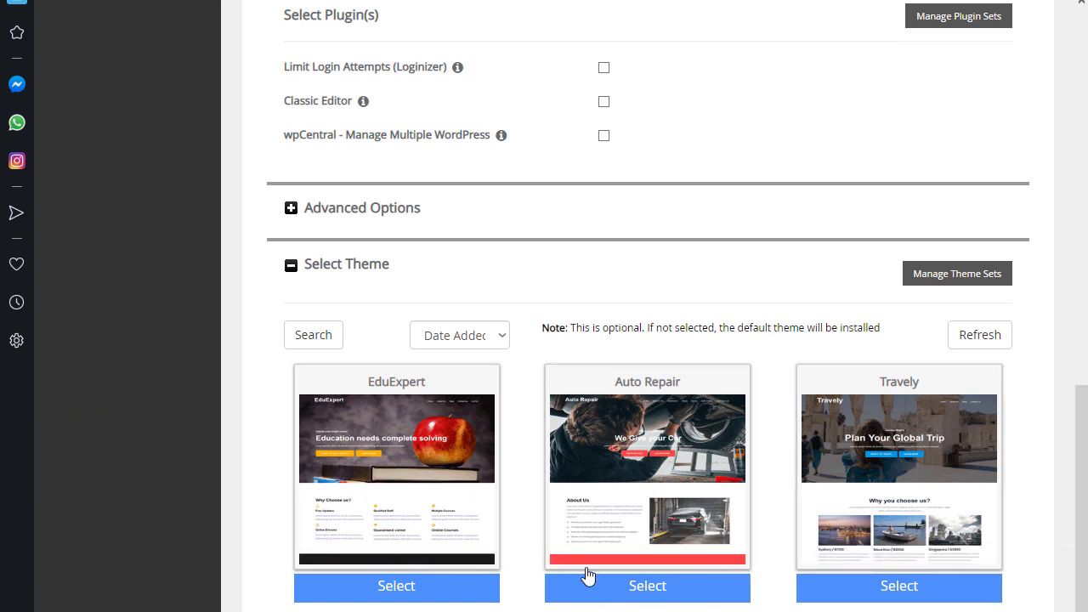
click(416, 474)
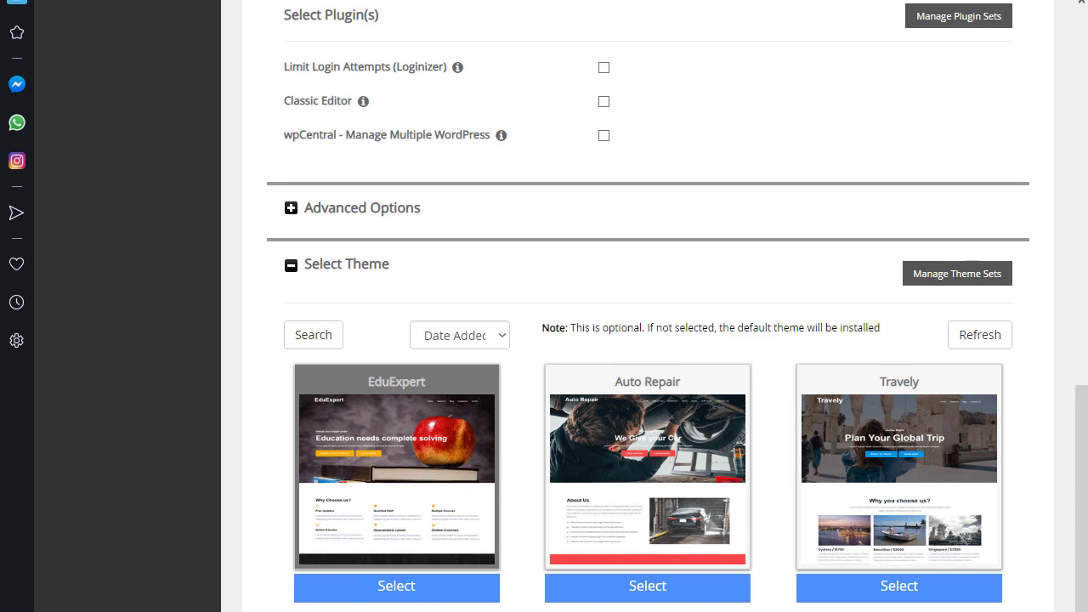
key(Return)
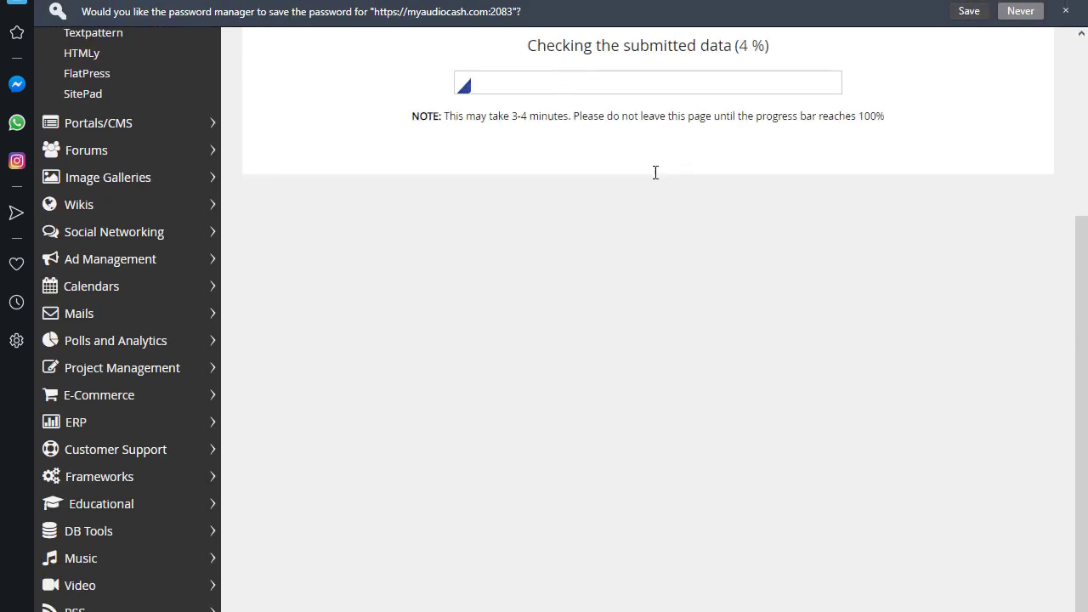
click(969, 11)
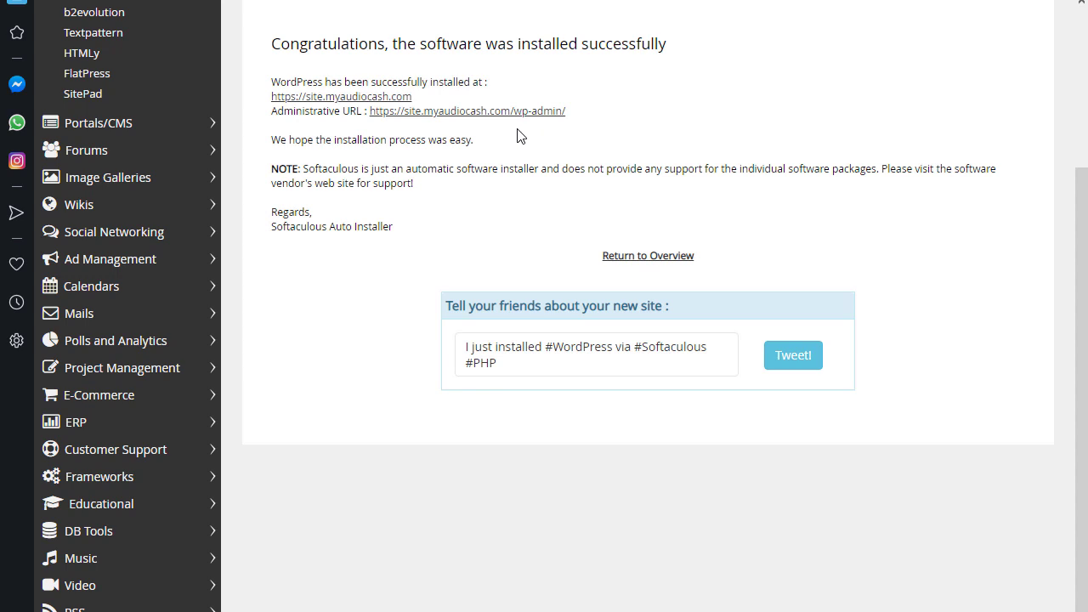
scroll(514, 136, up, 3)
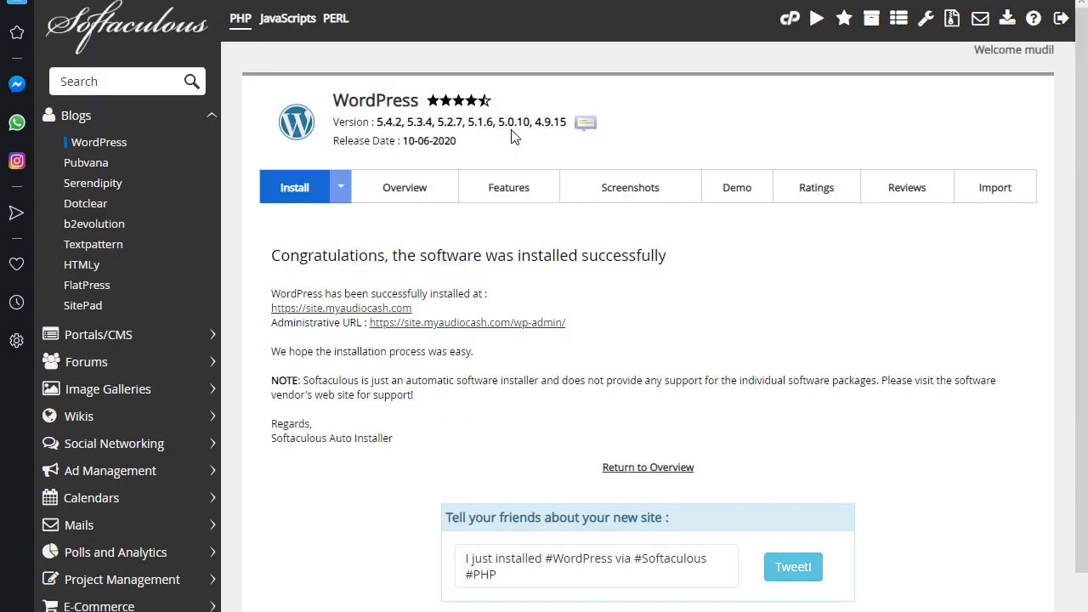
click(351, 307)
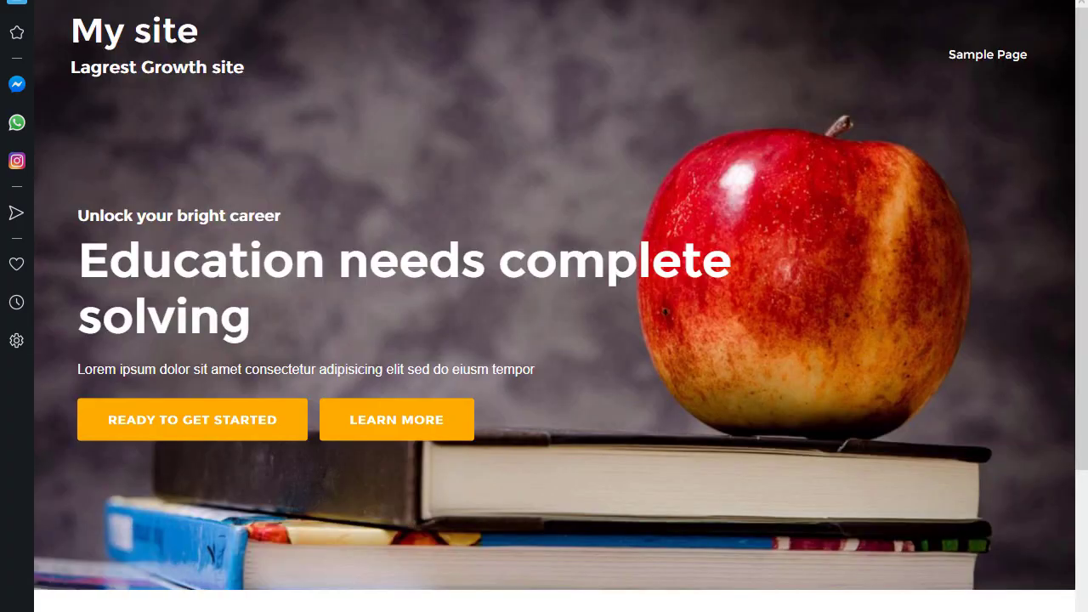
scroll(567, 261, down, 1)
scroll(566, 257, down, 5)
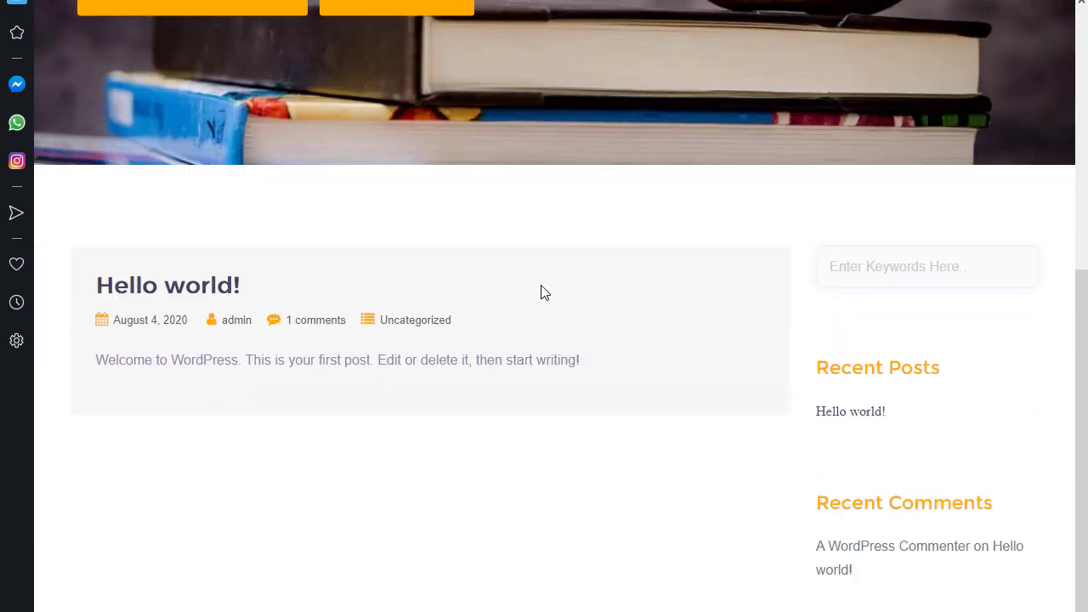
scroll(544, 292, up, 6)
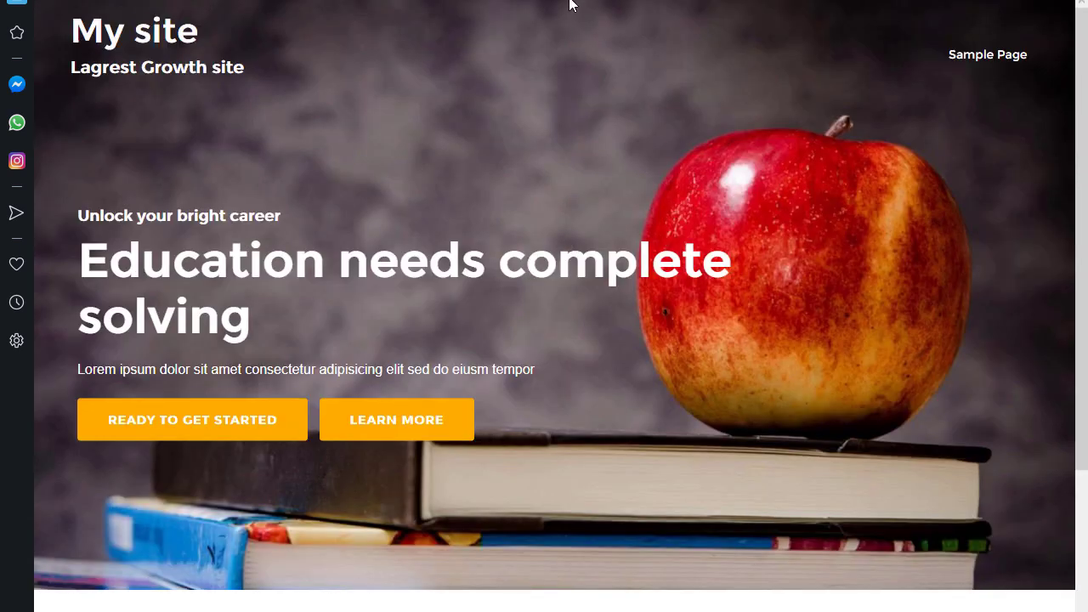
key(ctrl+Tab)
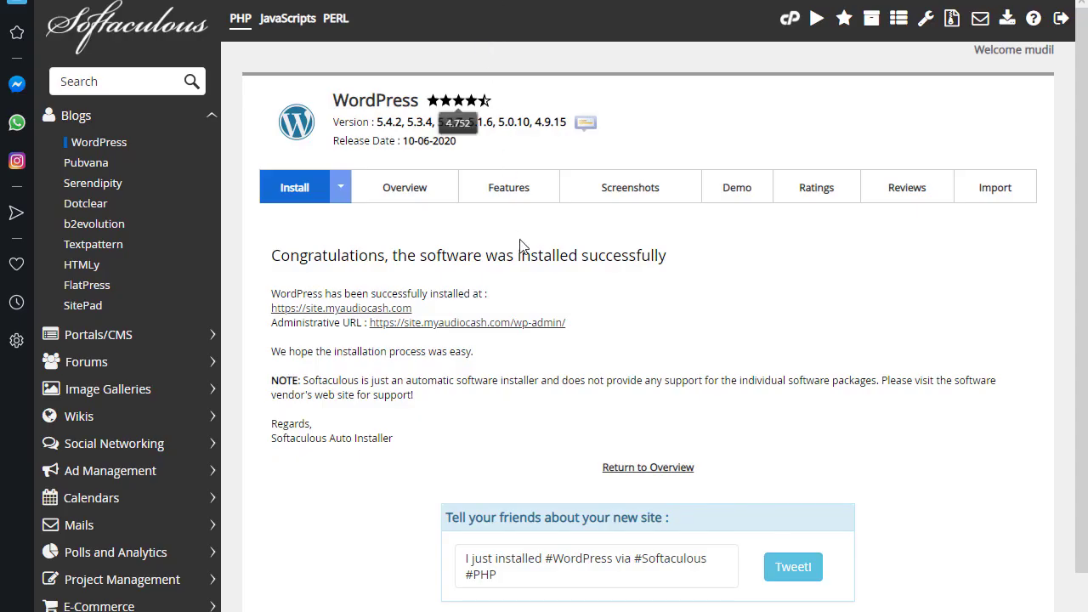
click(476, 323)
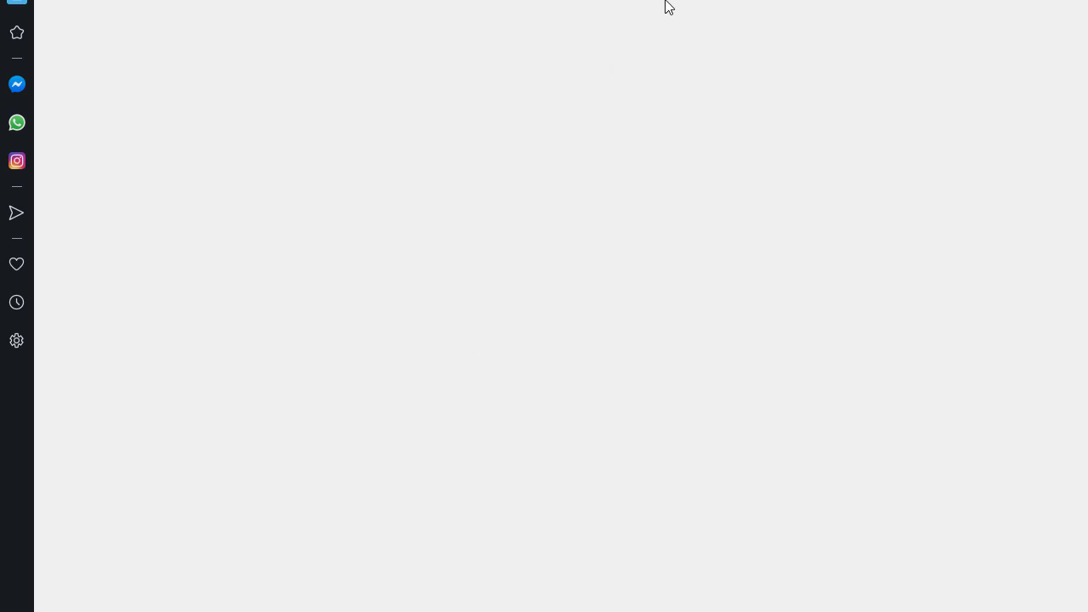